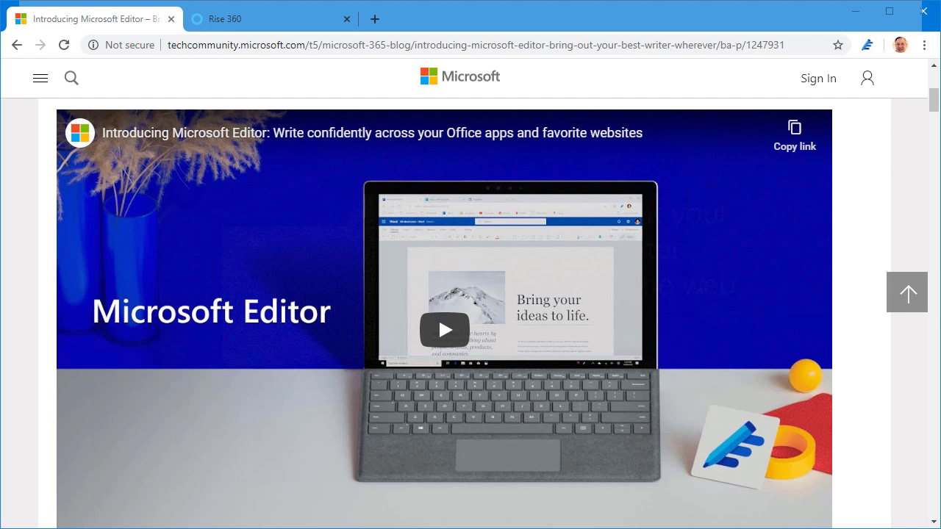
# Step: Open the Microsoft Editor extension popup from the Chrome toolbar icon
pyautogui.click(866, 57)
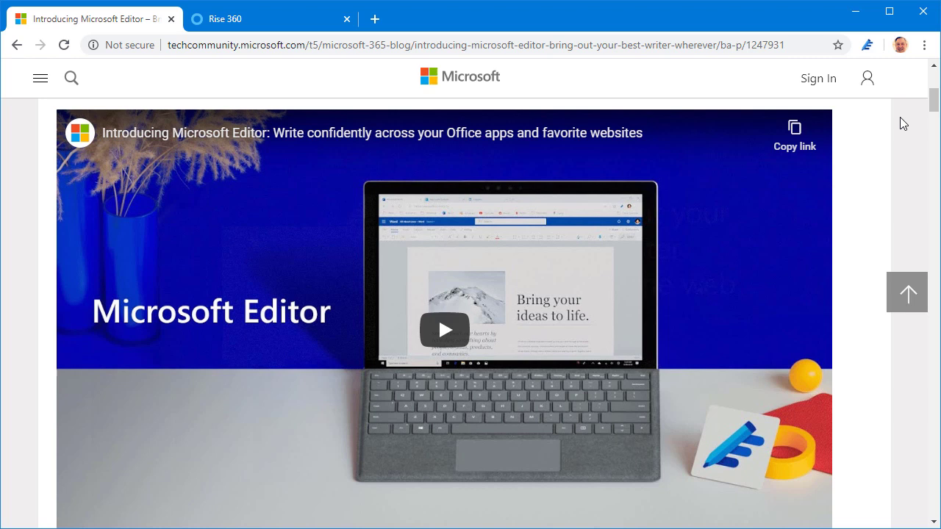
pyautogui.click(867, 46)
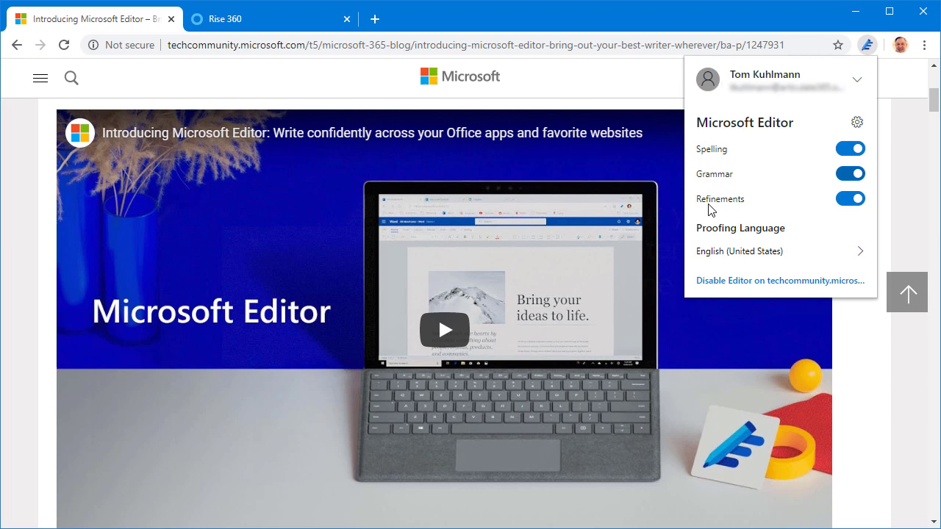
pyautogui.moveTo(718, 209)
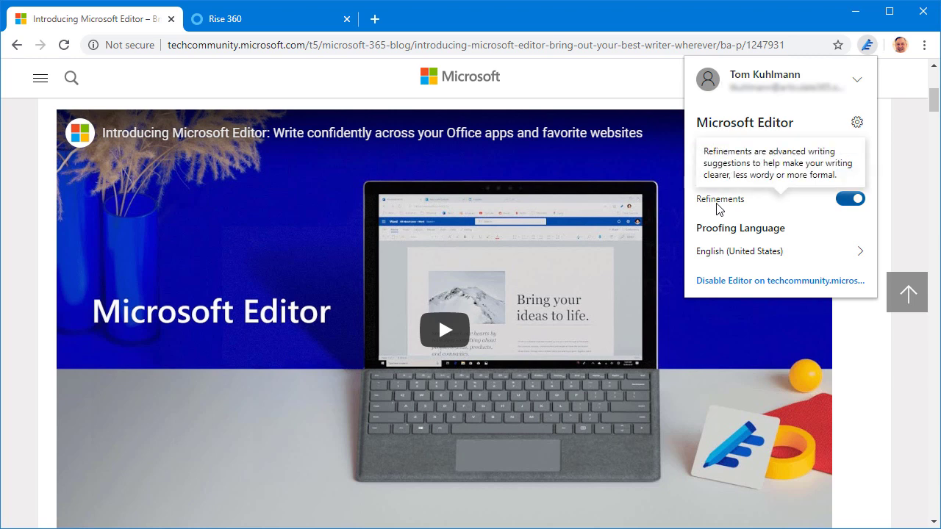
# Step: Open the Editor Settings page, leaving synonyms off and proofing language as English (United States)
pyautogui.click(856, 122)
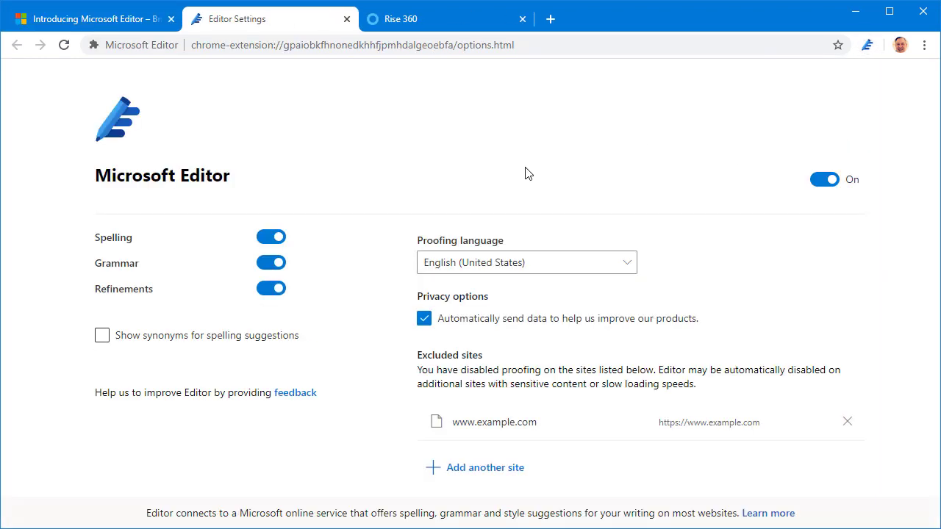
pyautogui.click(285, 340)
pyautogui.click(157, 340)
pyautogui.click(635, 261)
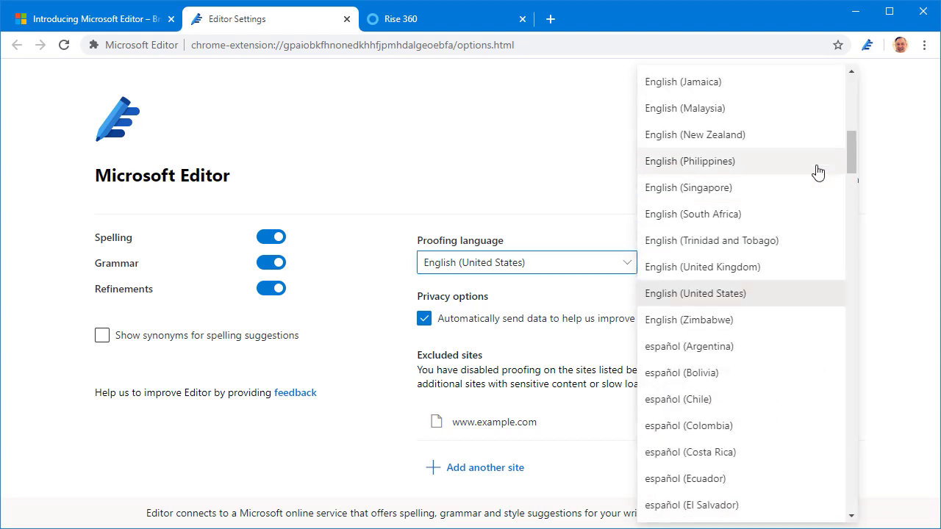
pyautogui.moveTo(845, 156)
pyautogui.mouseDown()
pyautogui.moveTo(856, 206)
pyautogui.moveTo(854, 155)
pyautogui.mouseUp()
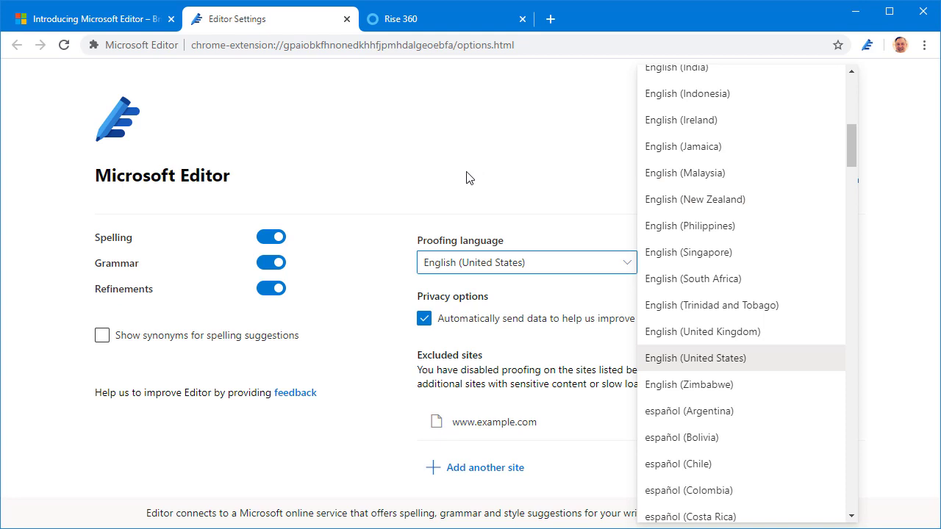
pyautogui.click(430, 172)
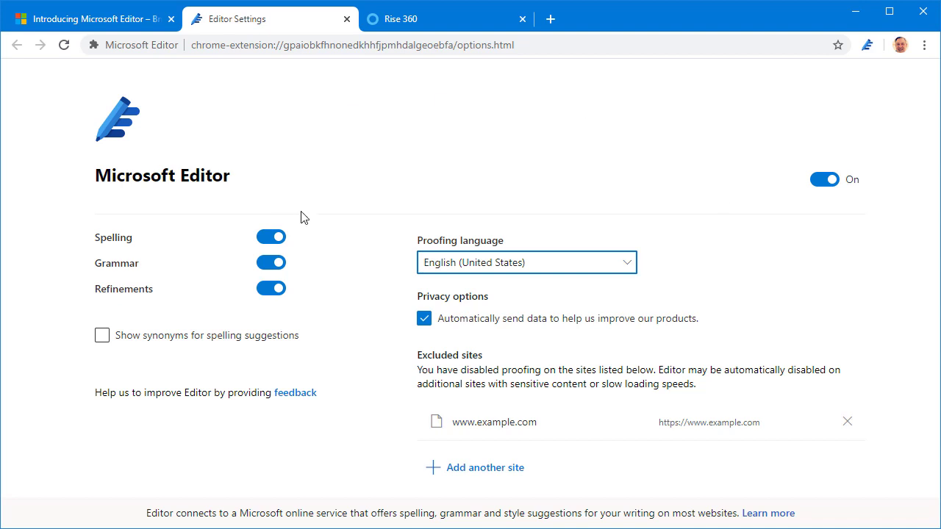
# Step: Close the Editor Settings tab and switch to the Rise 360 All Courses dashboard
pyautogui.click(346, 20)
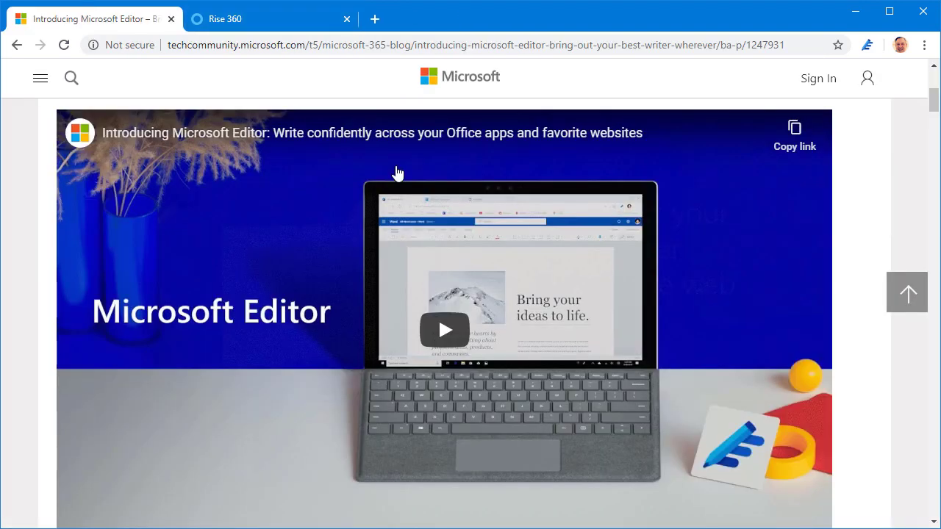
pyautogui.click(268, 23)
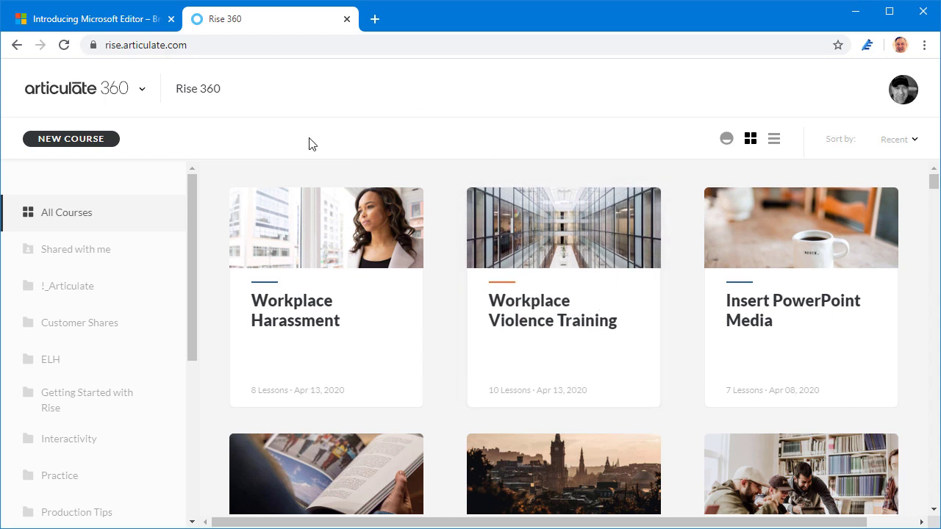
pyautogui.scroll(-6, 416, 283)
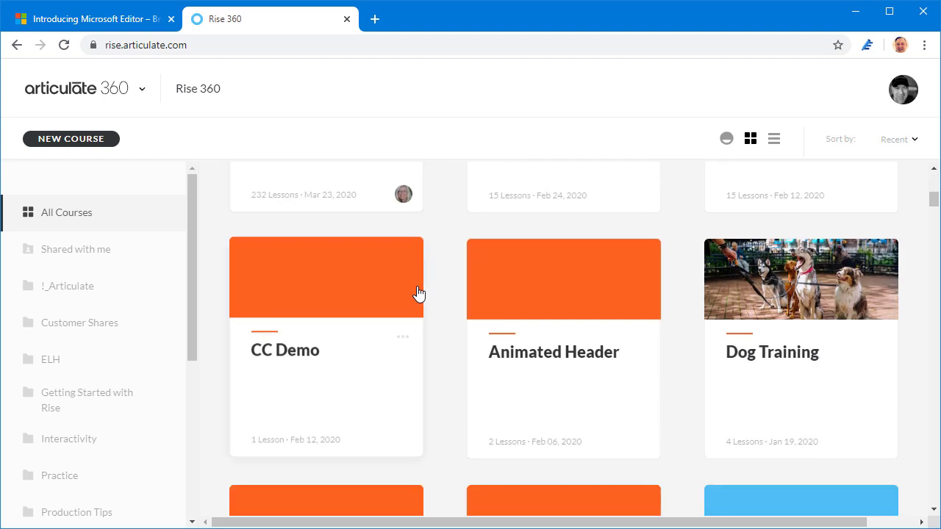
pyautogui.scroll(6, 417, 292)
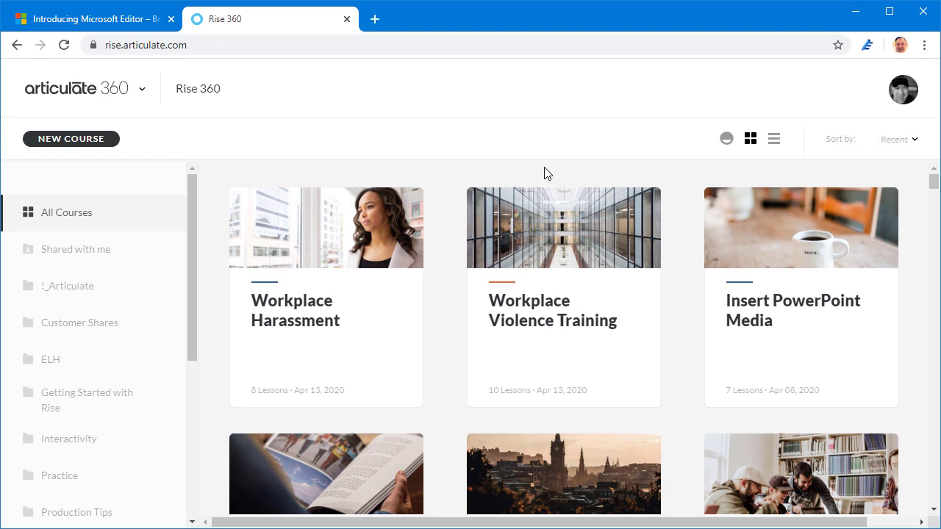
# Step: Start a blank course titled 'New Title', add a workplace health program description and a first lesson 'Lesson 1'
pyautogui.click(88, 147)
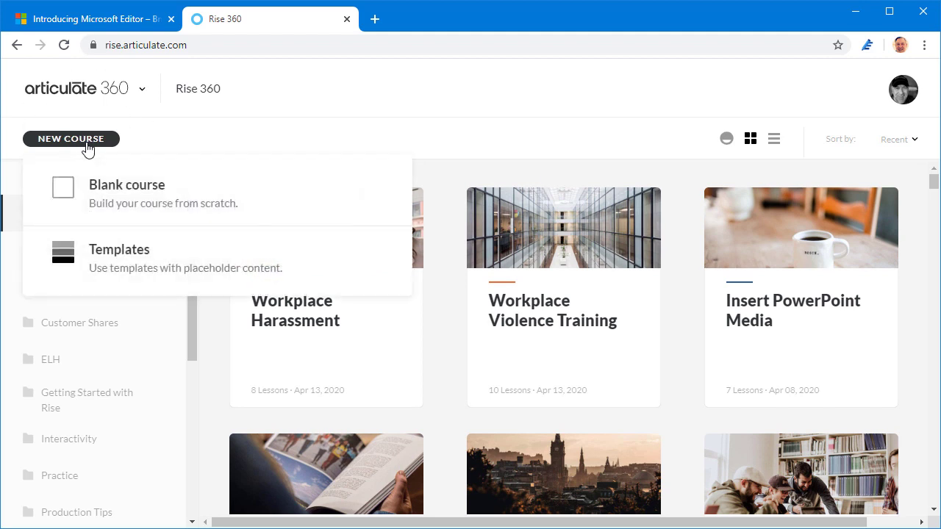
pyautogui.click(112, 198)
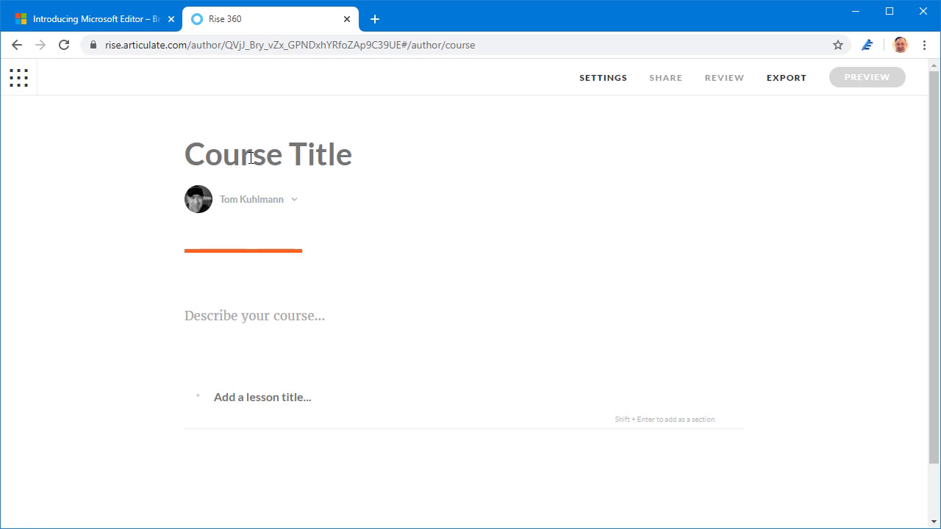
pyautogui.write('New Title')
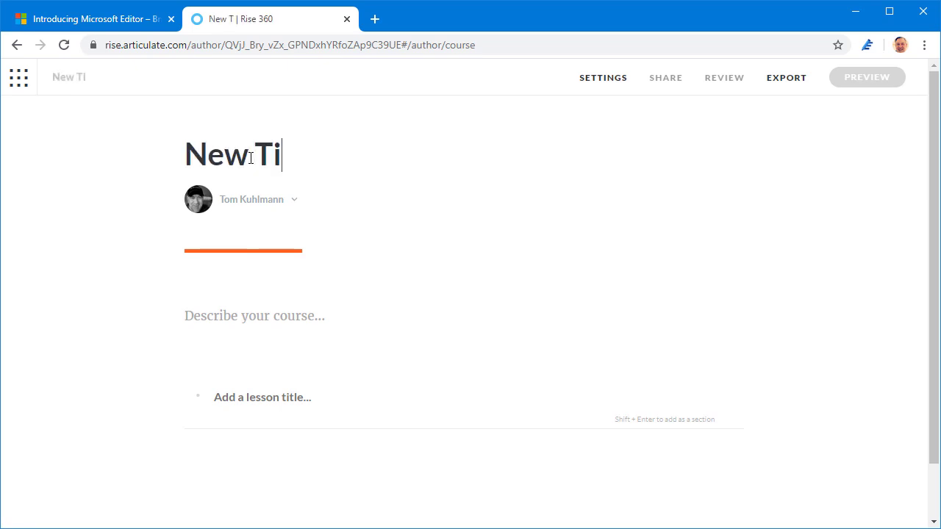
pyautogui.click(241, 318)
pyautogui.write('//text')
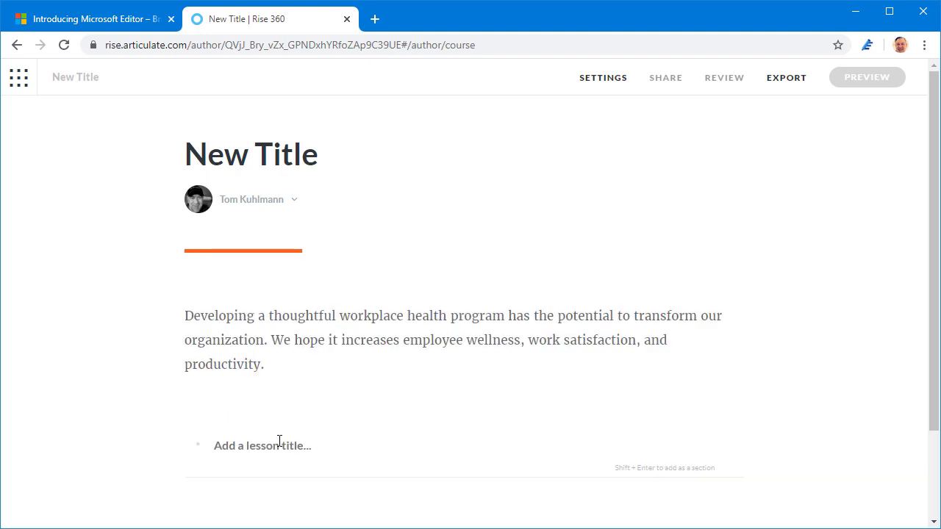
pyautogui.write('Lesson 1')
pyautogui.press('Return')
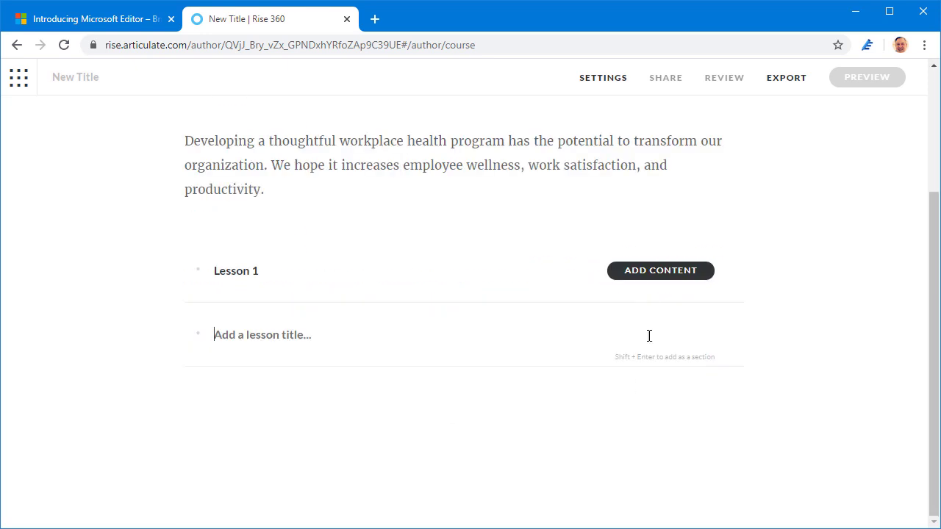
# Step: Add a heading-and-paragraph text block to Lesson 1 and accept Editor's change of 'all of' to 'all'
pyautogui.click(643, 283)
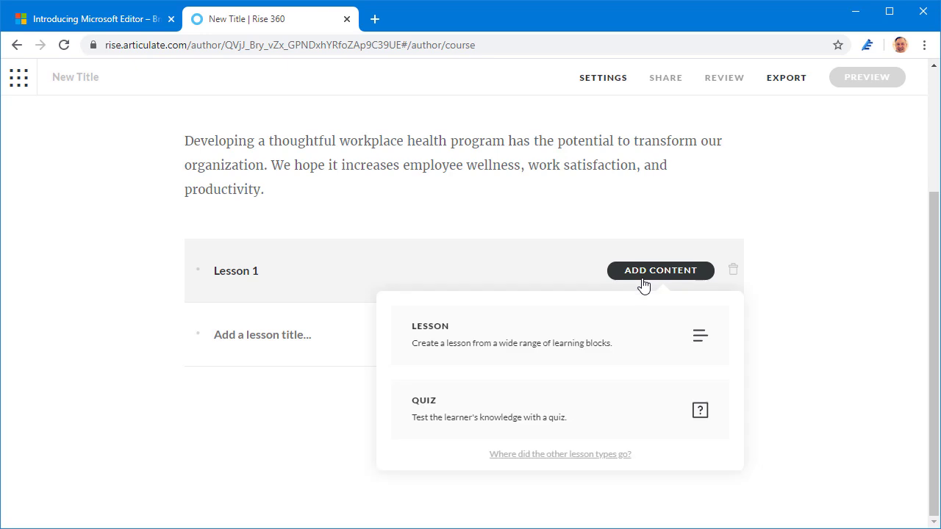
pyautogui.click(582, 330)
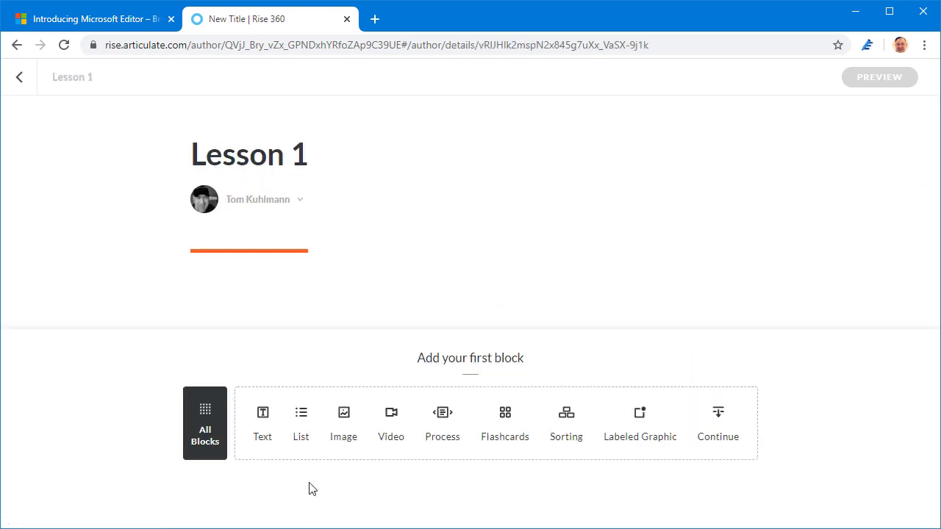
pyautogui.click(264, 420)
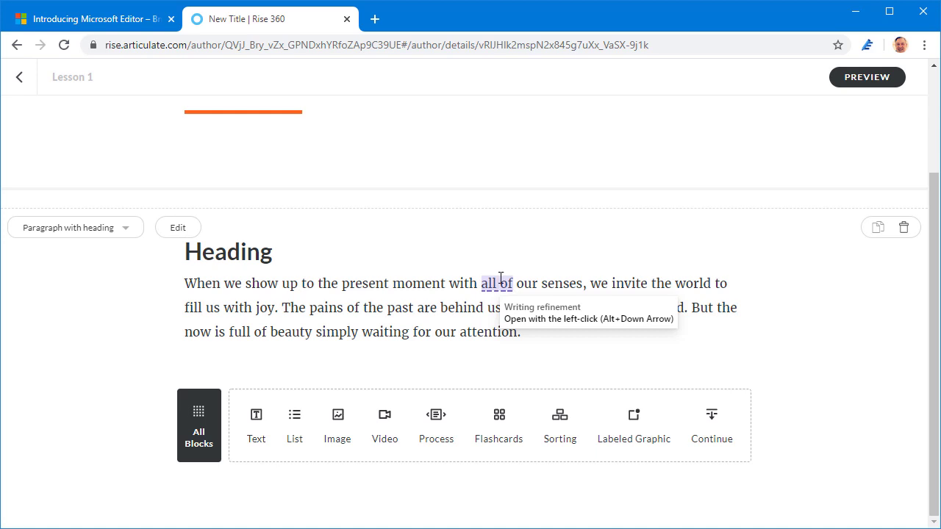
pyautogui.click(501, 281)
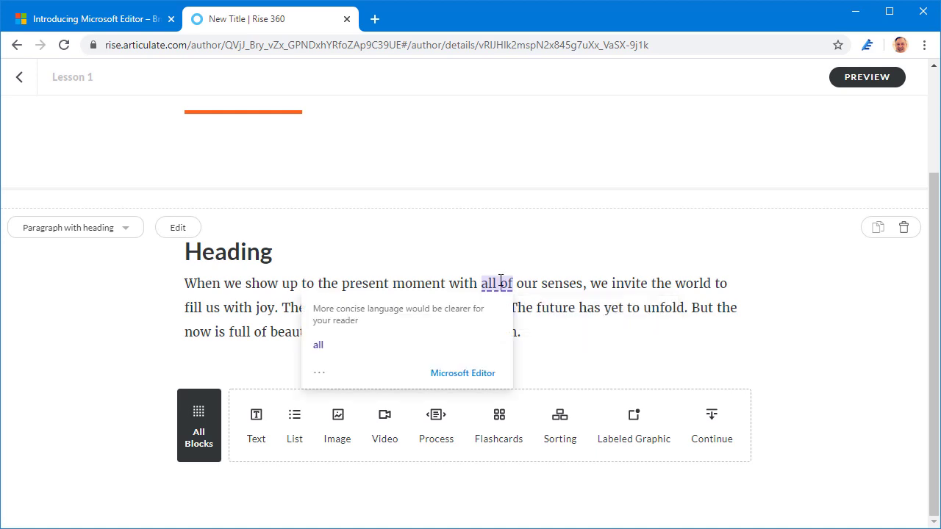
pyautogui.click(319, 348)
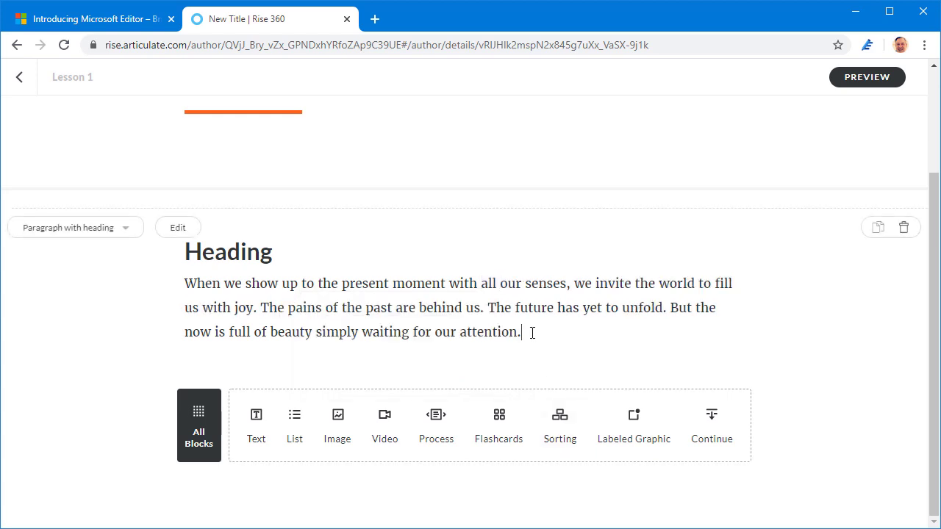
# Step: Type 'On tuessday I am going to the doctor.' on a new line and correct 'tuessday' to 'Tuesday'
pyautogui.press('Return')
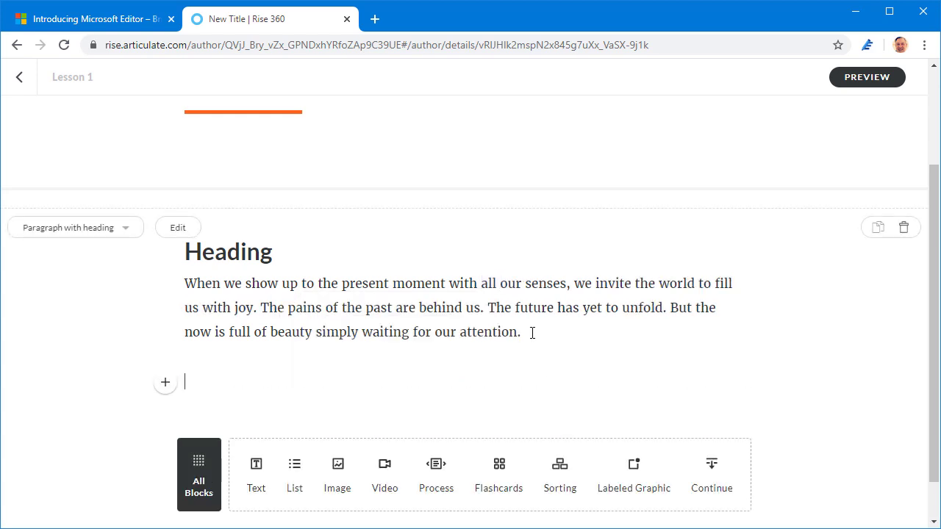
pyautogui.write('On tuessd')
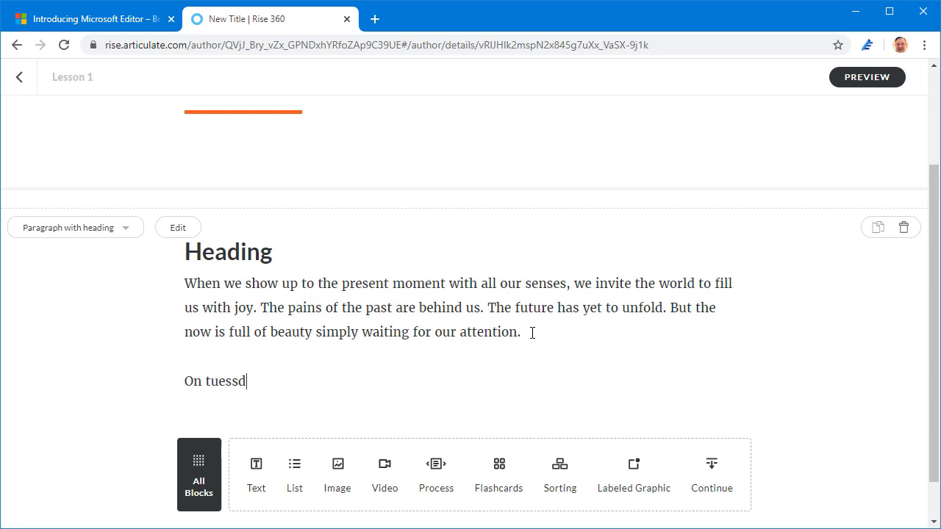
pyautogui.write('ay I am ')
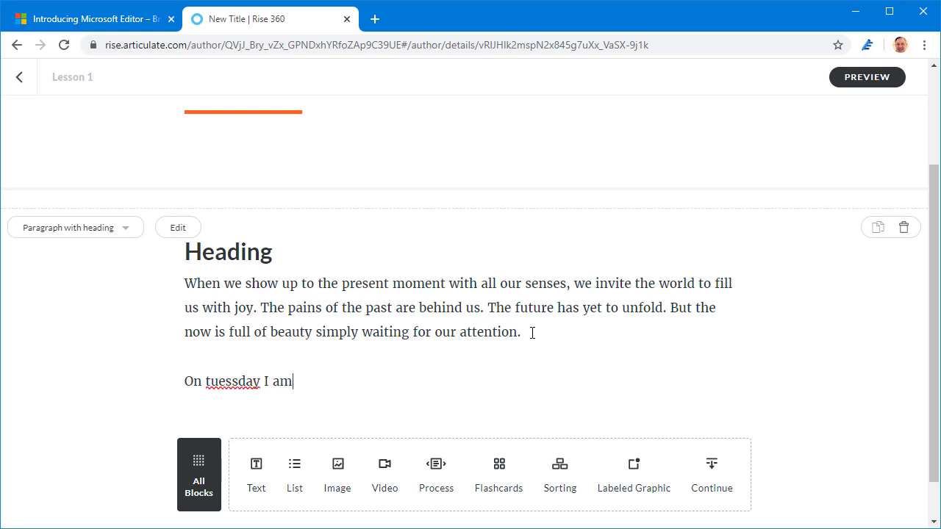
pyautogui.write('going to the ')
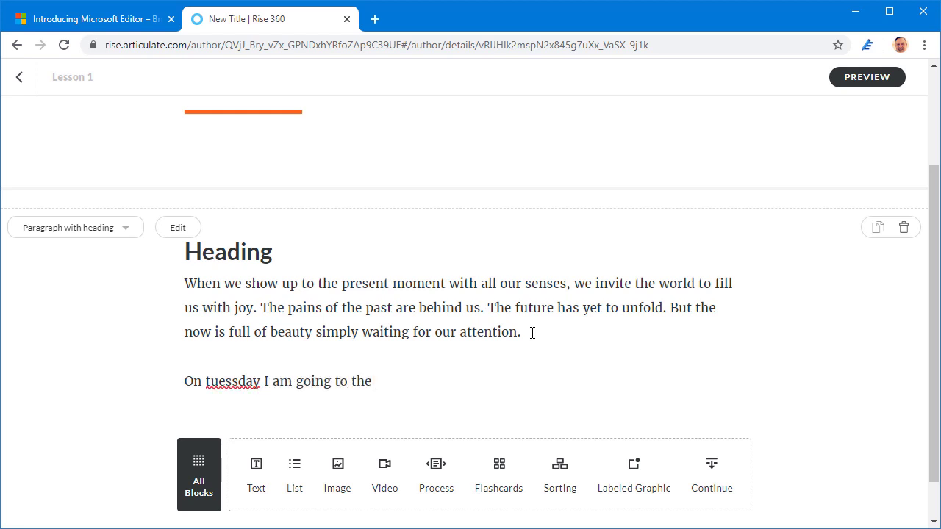
pyautogui.write('doctor.')
pyautogui.press('Return')
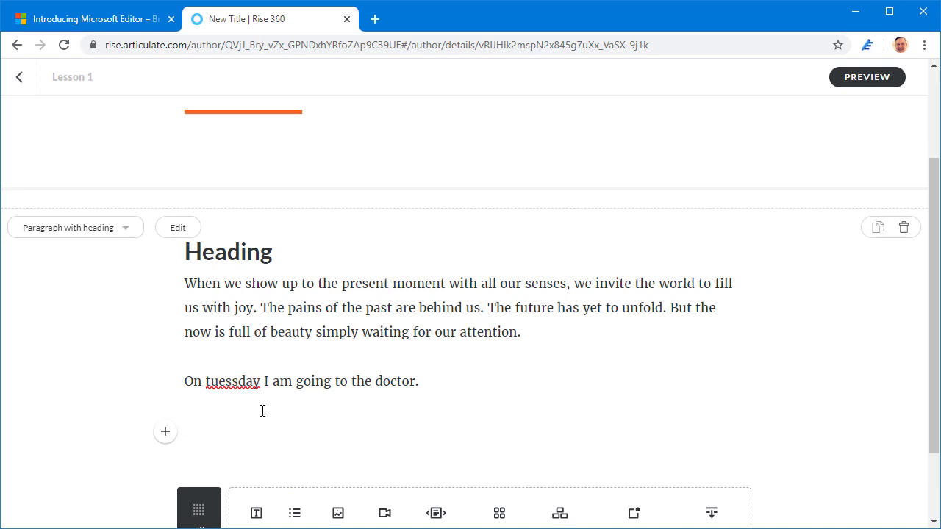
pyautogui.click(232, 382)
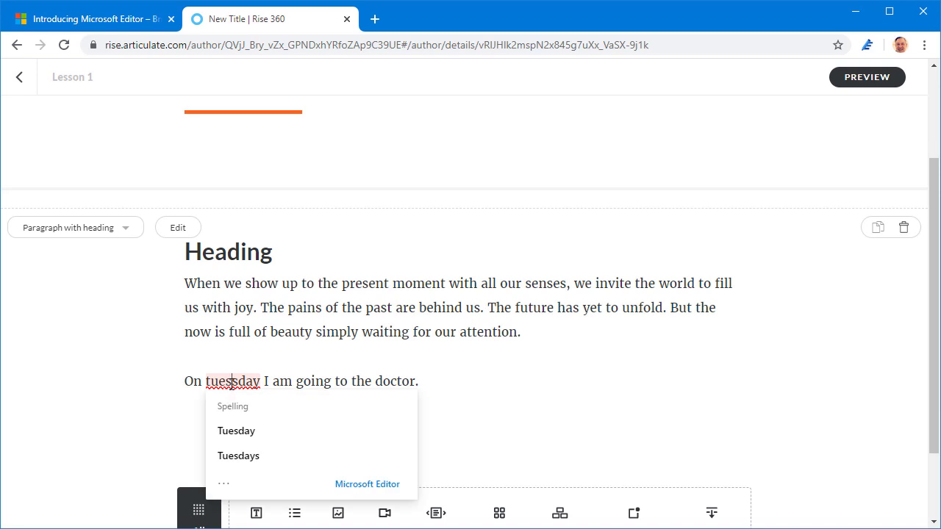
pyautogui.click(237, 432)
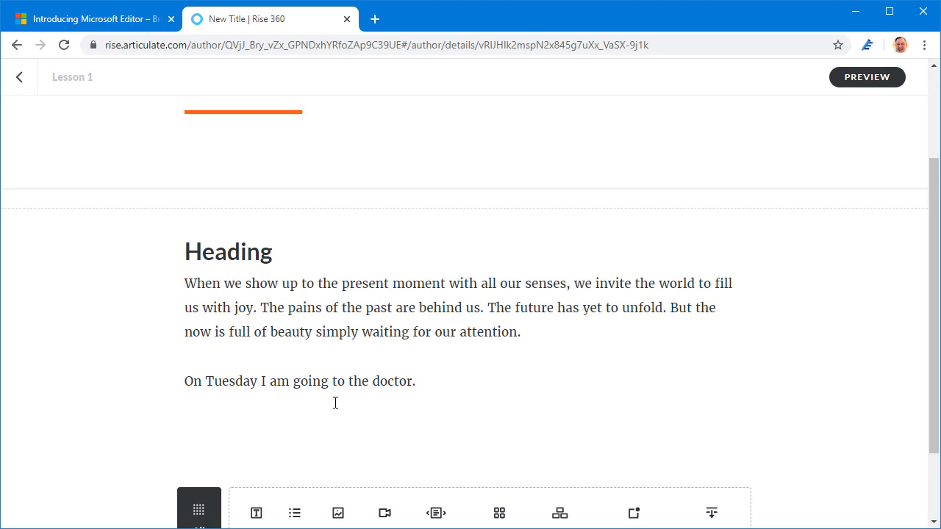
pyautogui.click(337, 381)
pyautogui.click(424, 384)
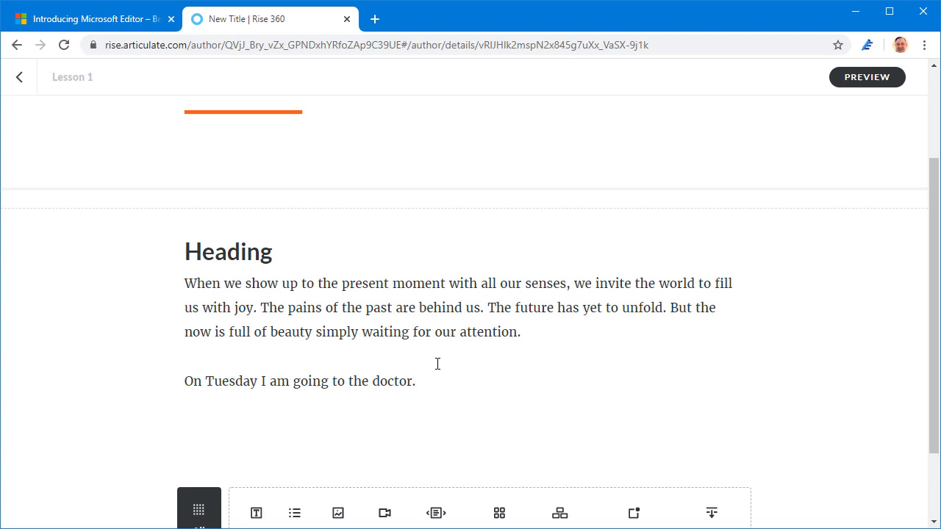